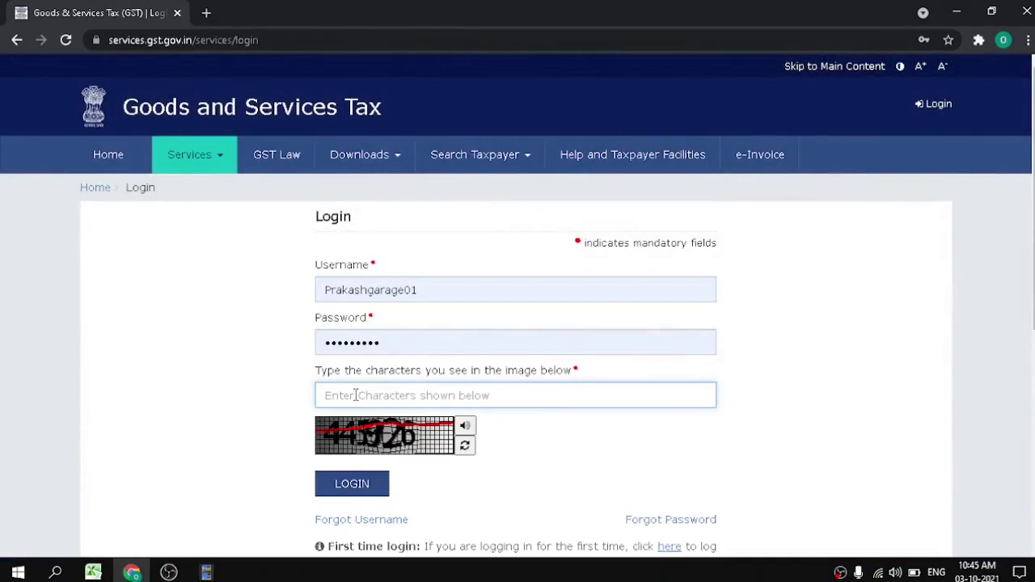
# Enter the captcha characters to log in to the taxpayer account and open the Return Dashboard
pyautogui.write('445926')
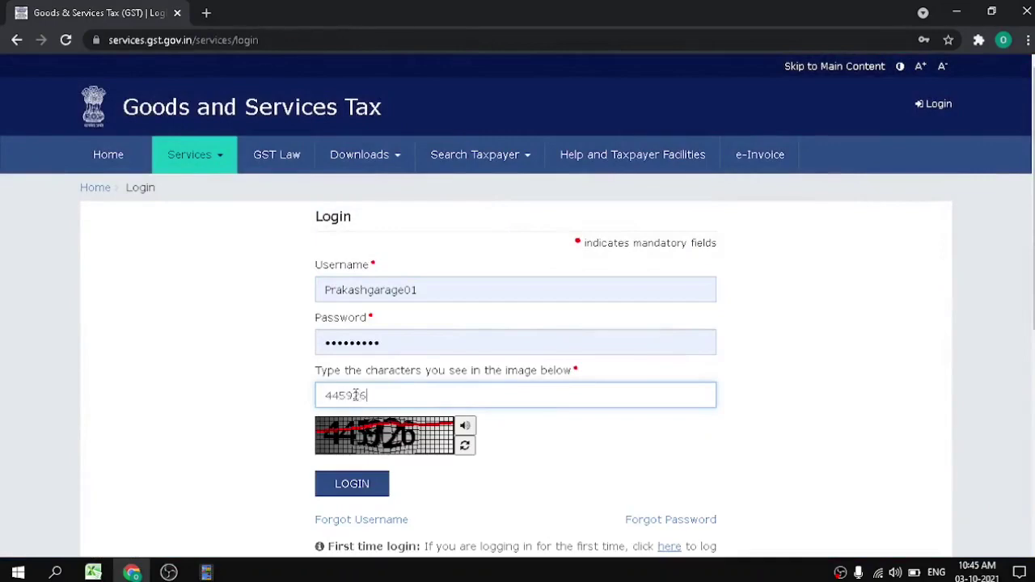
pyautogui.press('Return')
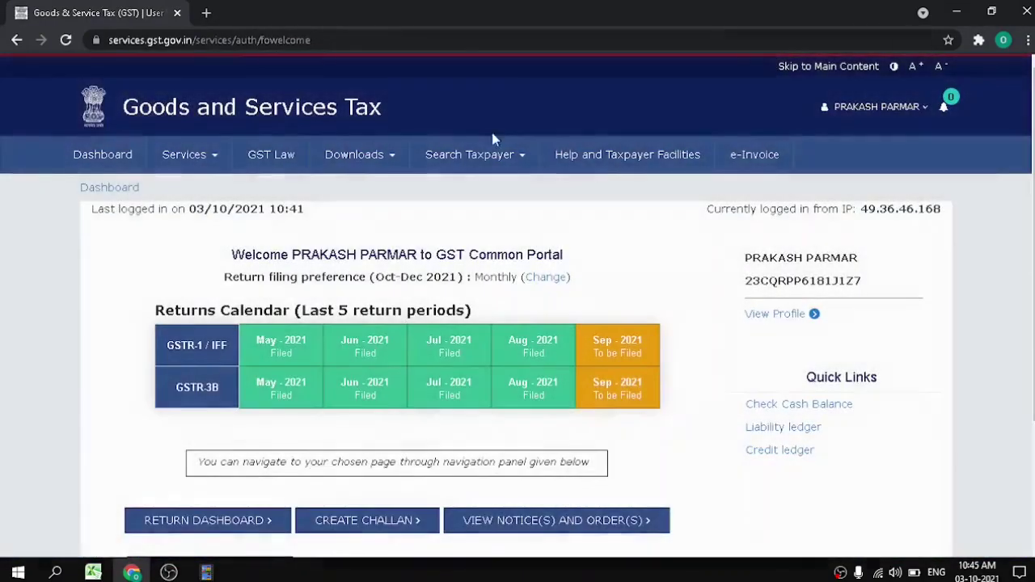
pyautogui.scroll(-2, 496, 140)
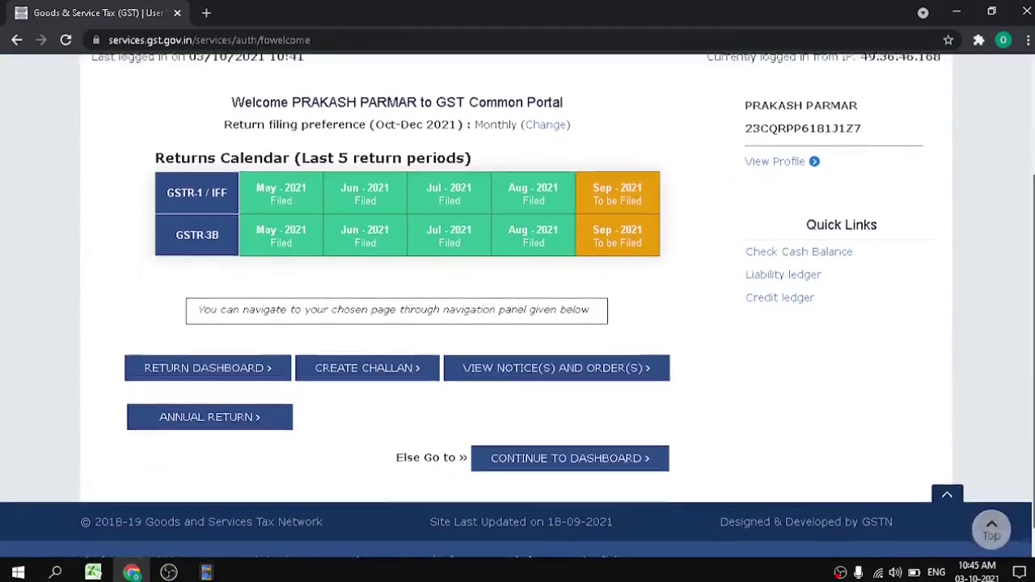
pyautogui.click(173, 367)
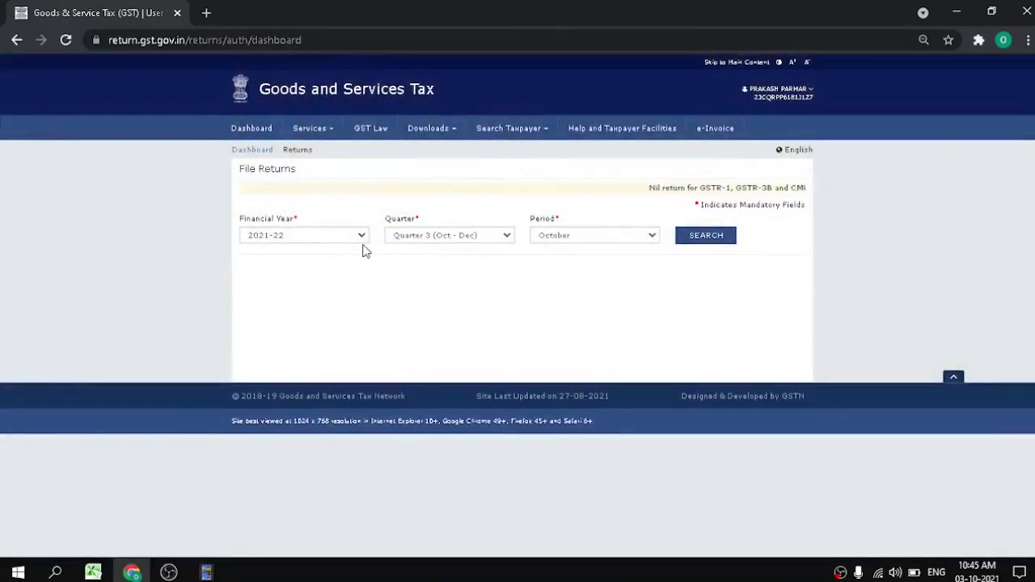
# Search the returns for Quarter 2 (Jul - Sep), period September, of financial year 2021-22
pyautogui.click(431, 241)
pyautogui.click(431, 241)
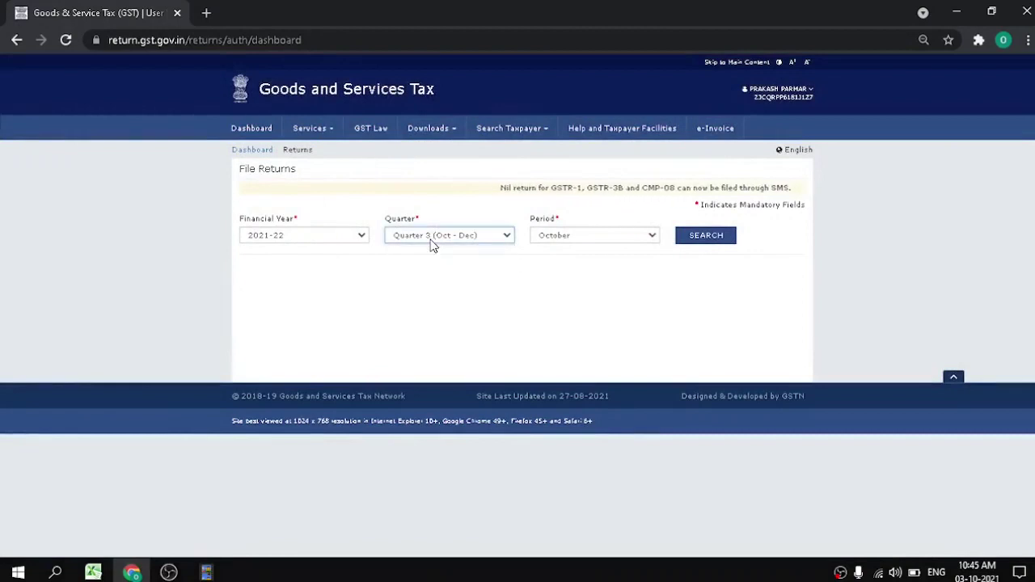
pyautogui.click(544, 240)
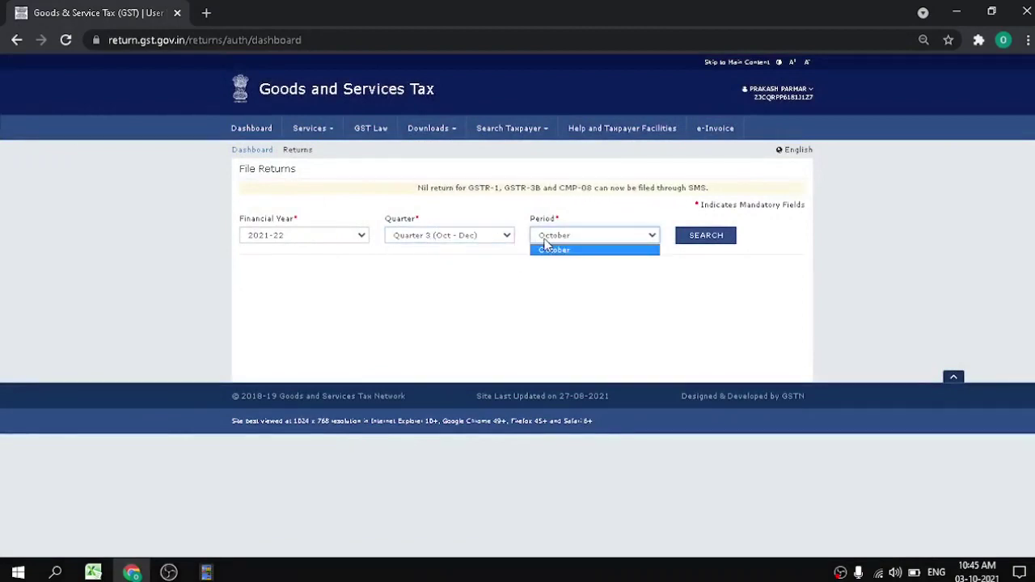
pyautogui.click(496, 242)
pyautogui.press('Up')
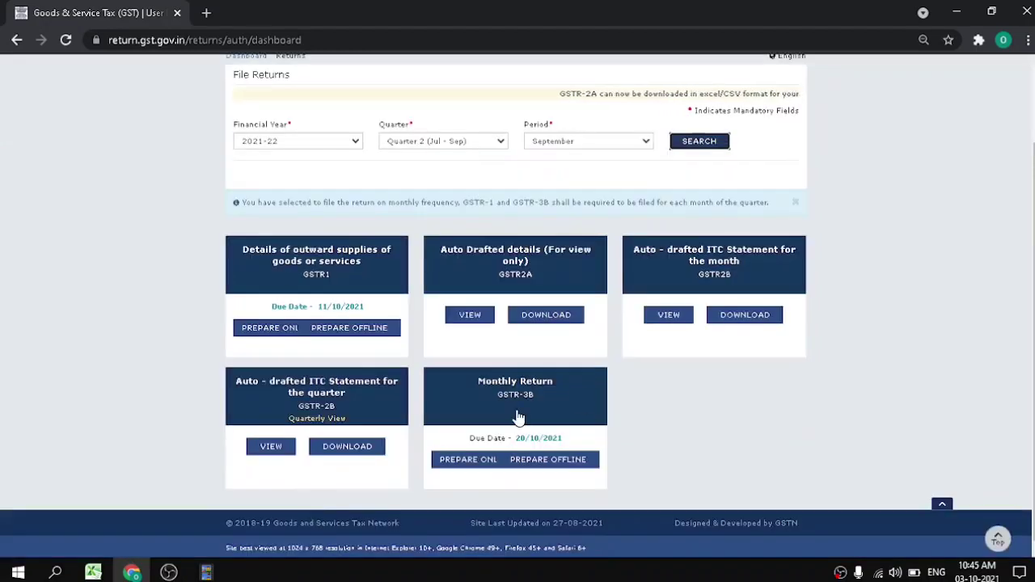
# Open the GSTR-3B monthly return online, answer NO to filing a Nil return, and dismiss the system generated summary
pyautogui.click(518, 417)
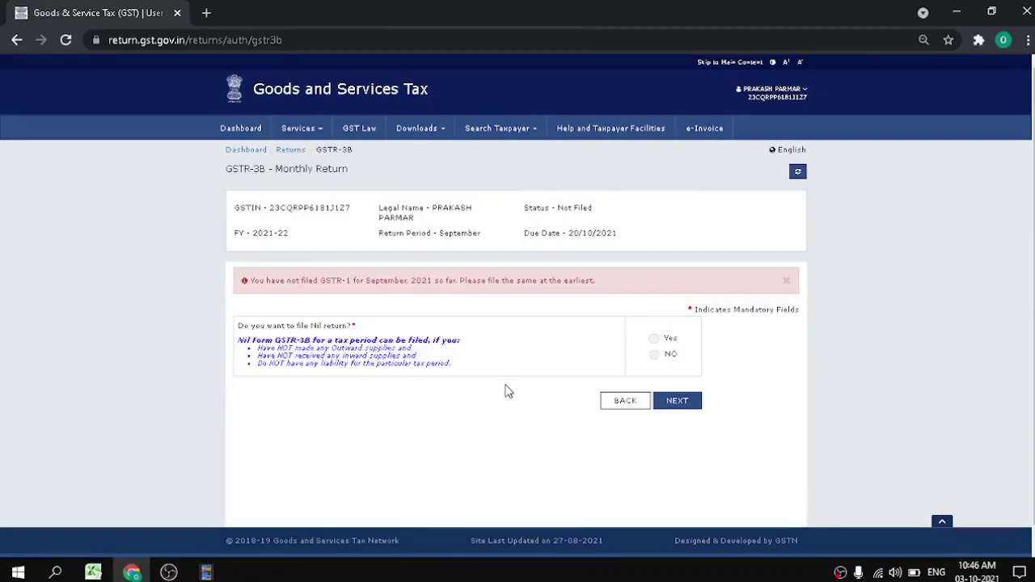
pyautogui.click(657, 356)
pyautogui.click(679, 402)
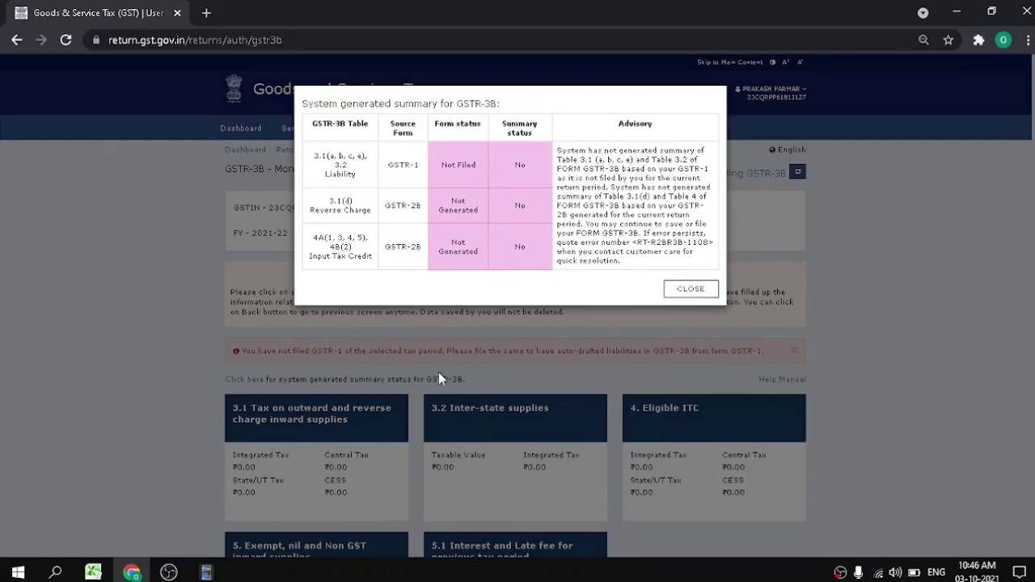
pyautogui.click(694, 289)
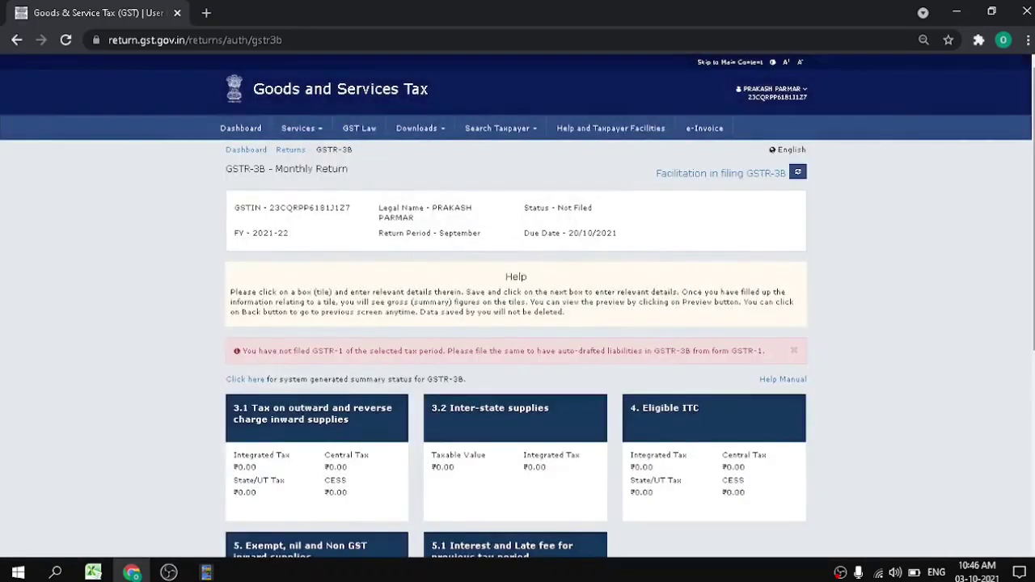
pyautogui.scroll(-2, 694, 290)
pyautogui.scroll(-1, 657, 237)
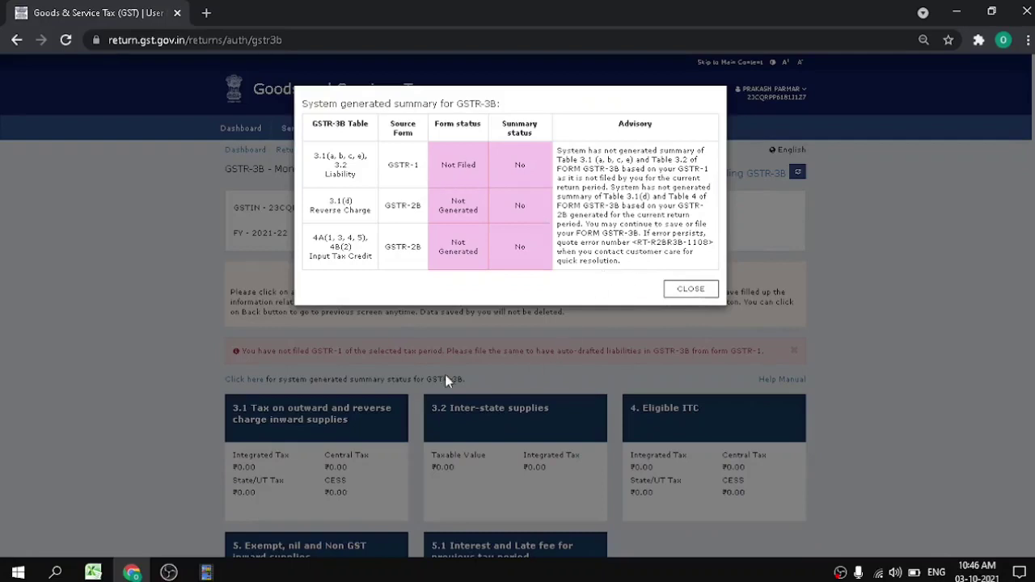
pyautogui.click(692, 289)
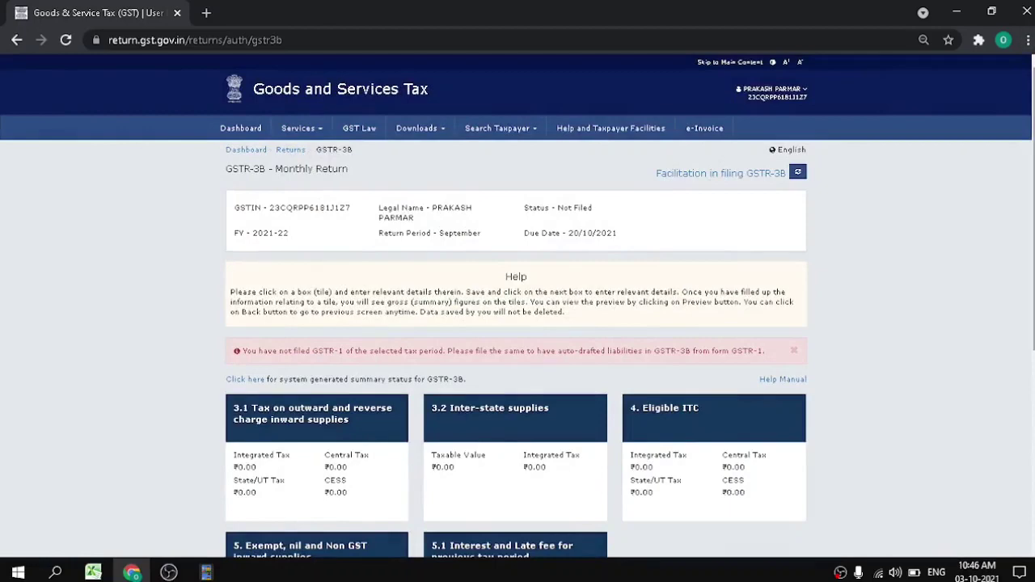
# In table 3.1, enter outward taxable supplies of 825447 with central tax of 82510 in row (a)
pyautogui.scroll(-2, 517, 323)
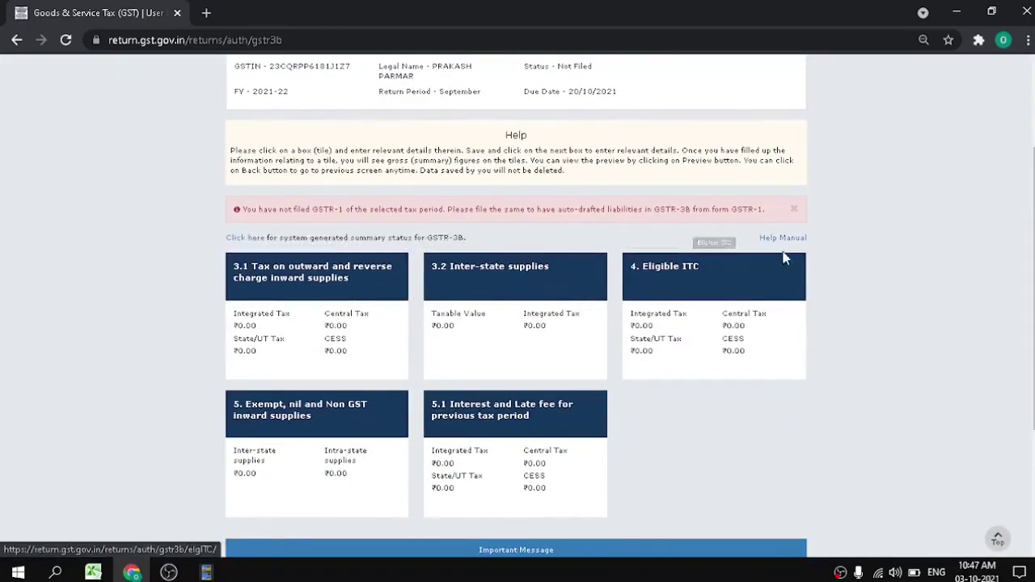
pyautogui.scroll(-1, 307, 293)
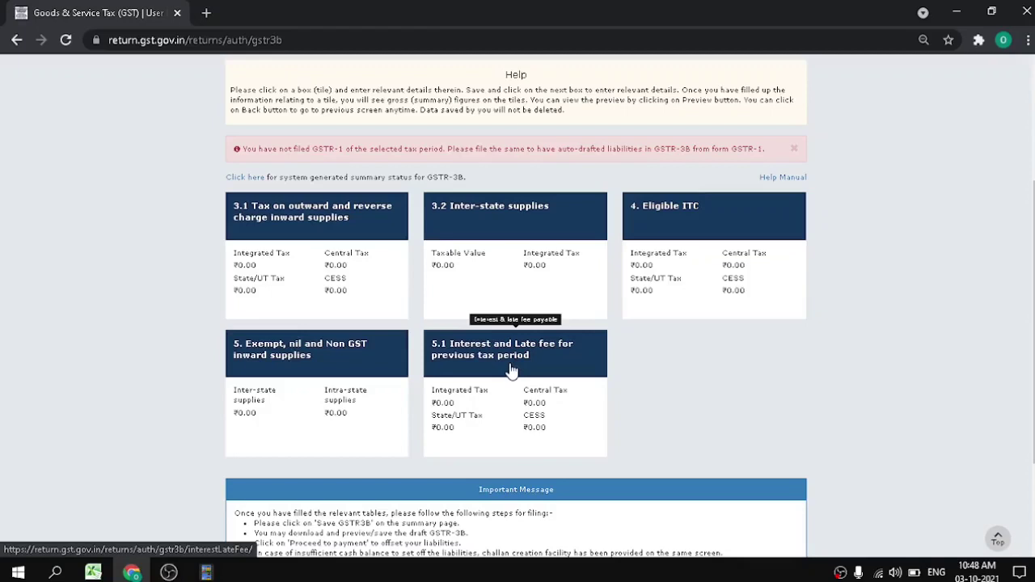
pyautogui.click(271, 222)
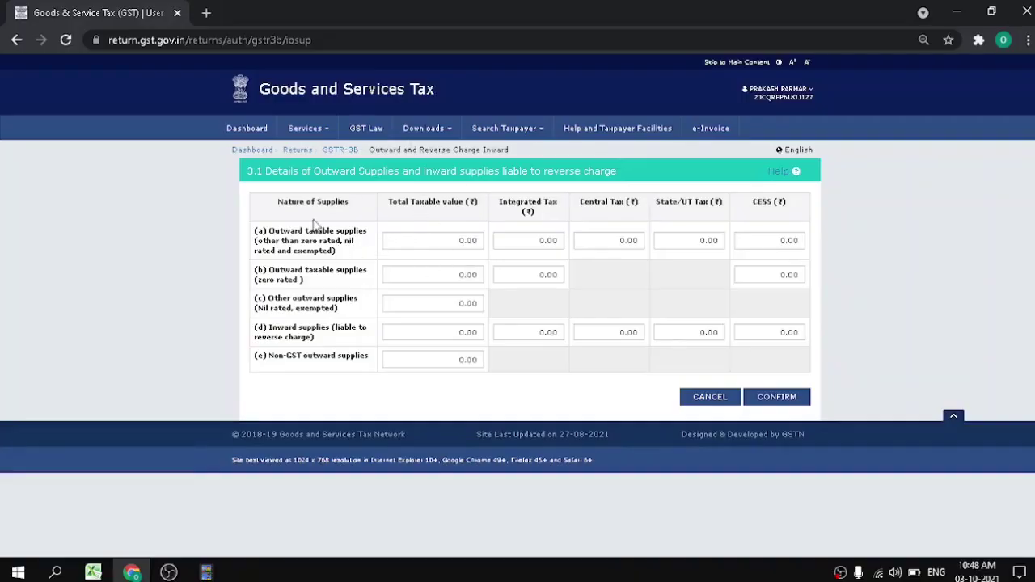
pyautogui.click(415, 238)
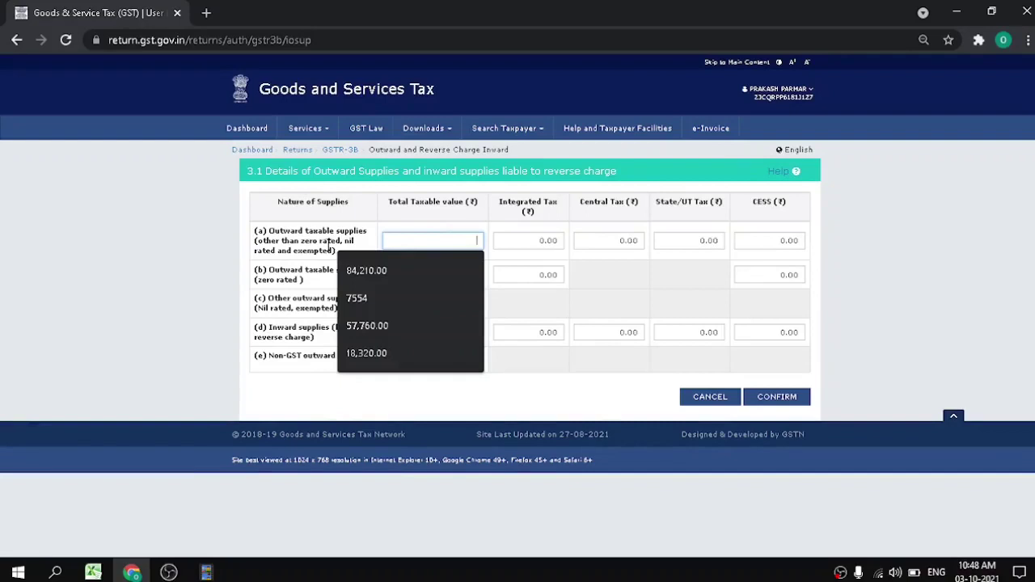
pyautogui.write('825447')
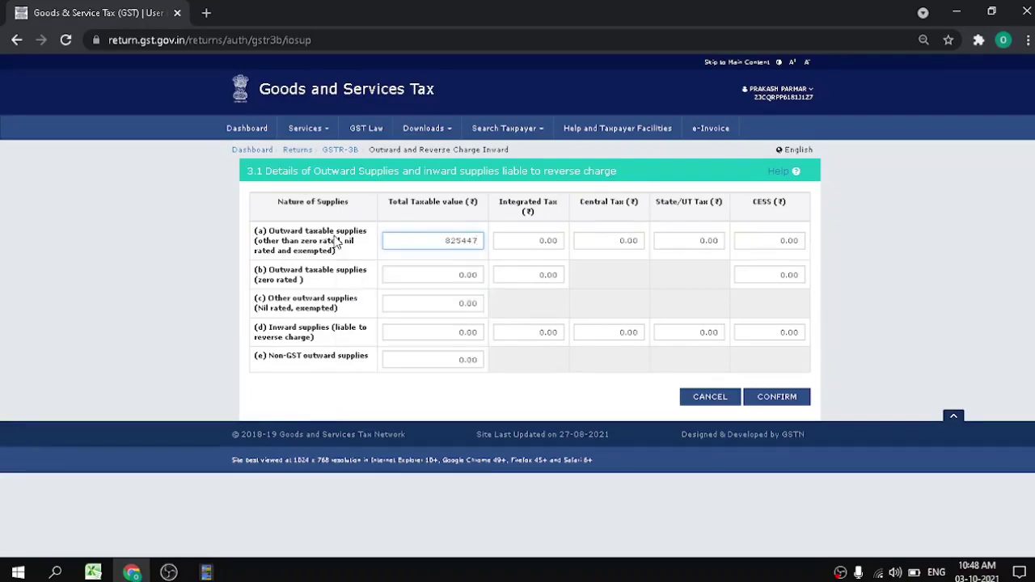
pyautogui.press('Tab')
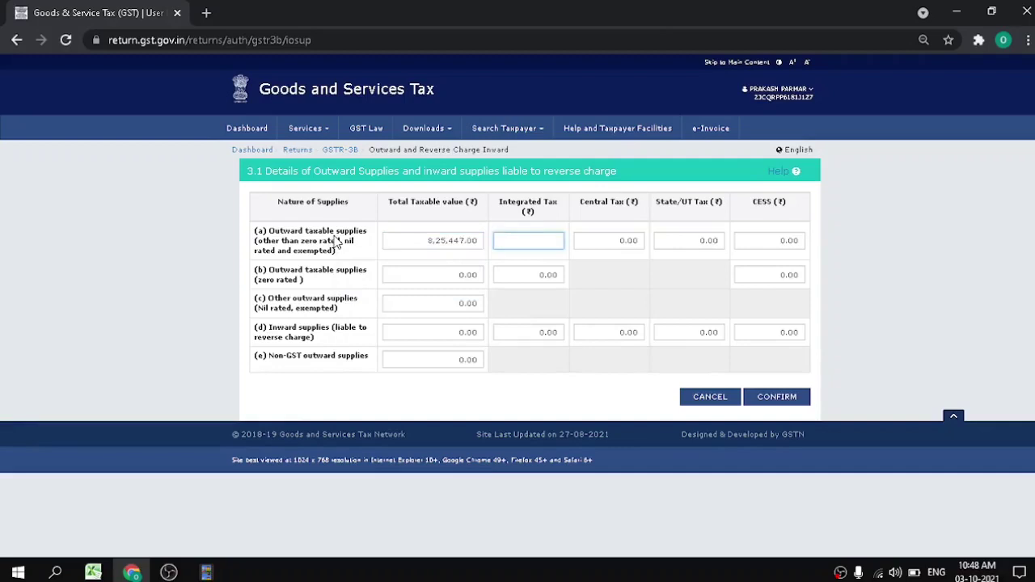
pyautogui.press('Tab')
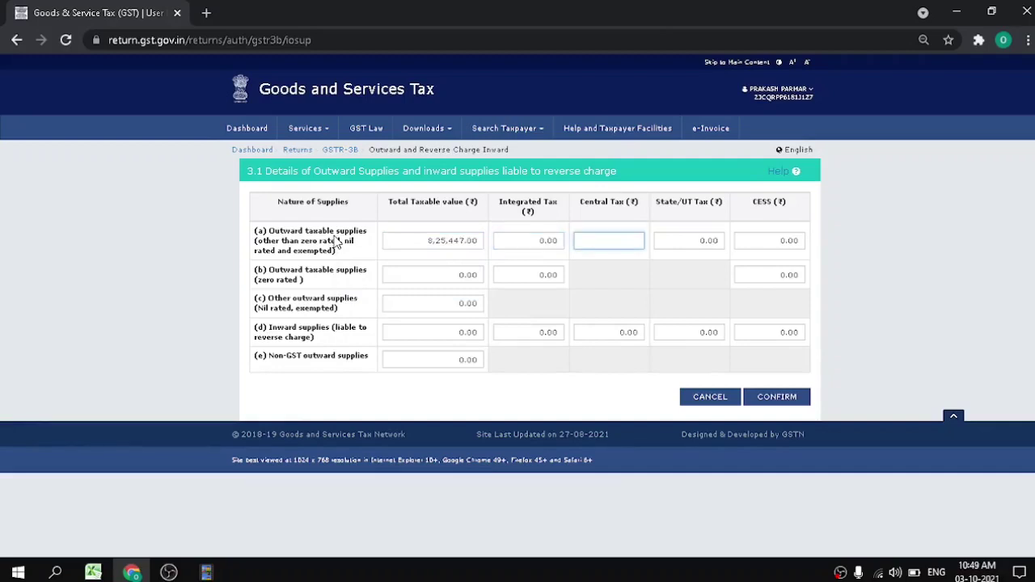
pyautogui.write('82510')
# Enter zero rated supplies of 92401 with integrated tax 9987 and nil rated, exempted supplies of 89754, and confirm table 3.1
pyautogui.click(426, 277)
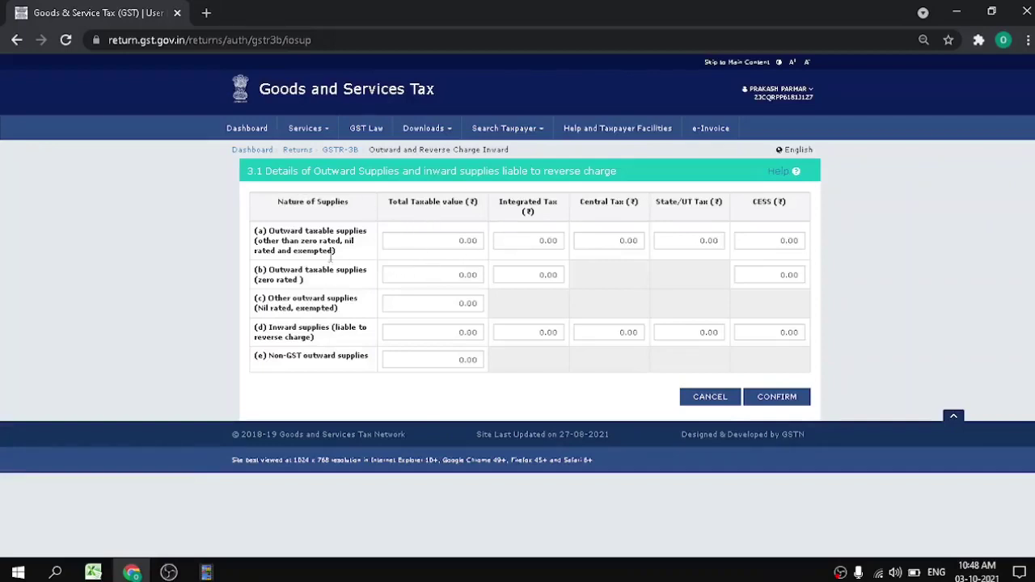
pyautogui.click(415, 238)
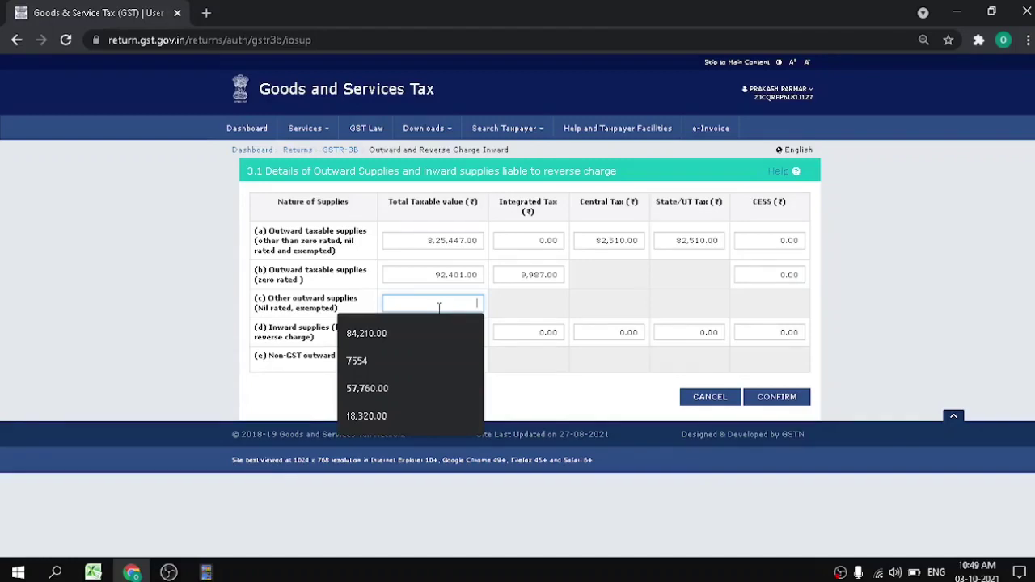
pyautogui.write('89754')
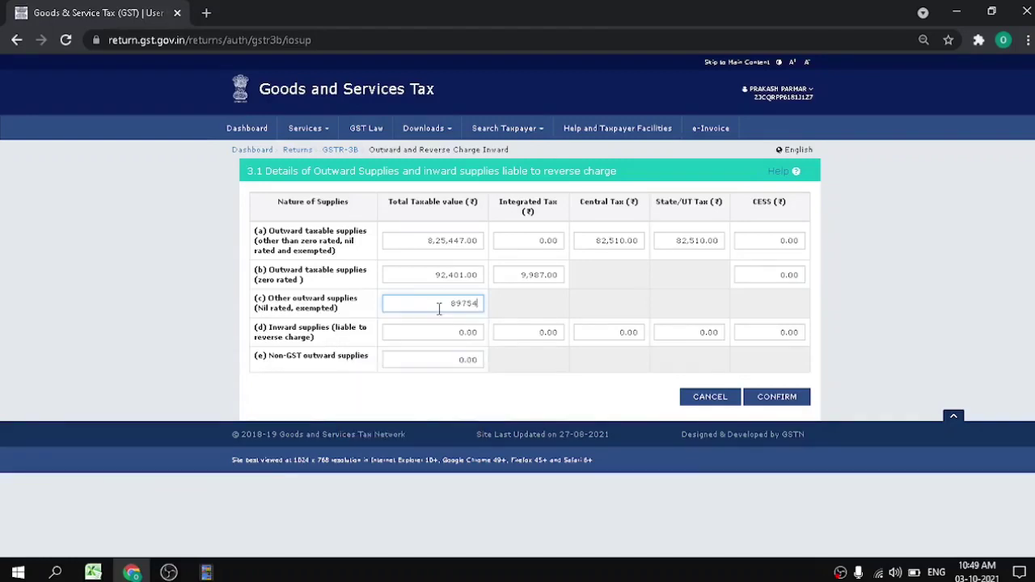
pyautogui.press('Tab')
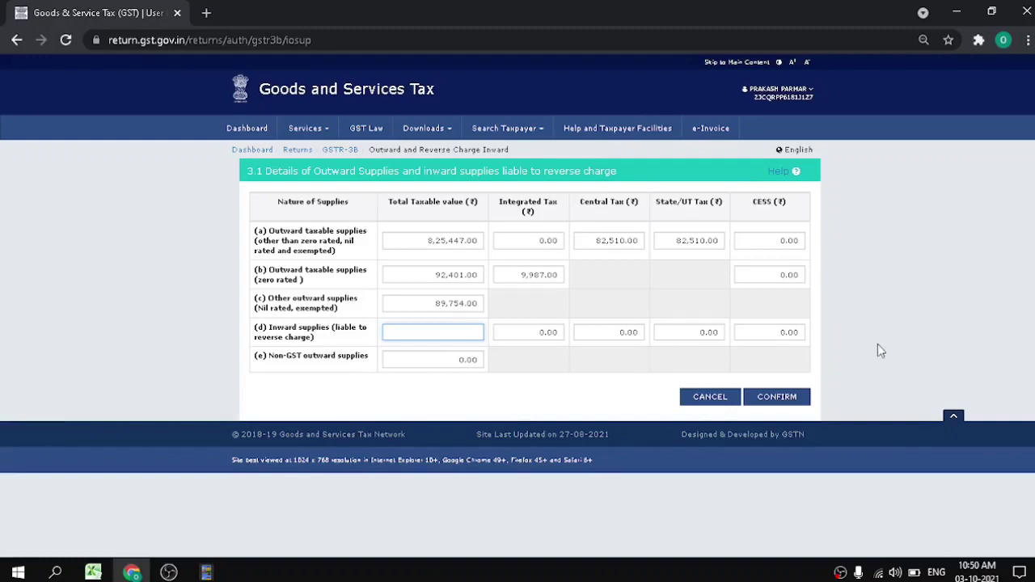
pyautogui.click(775, 398)
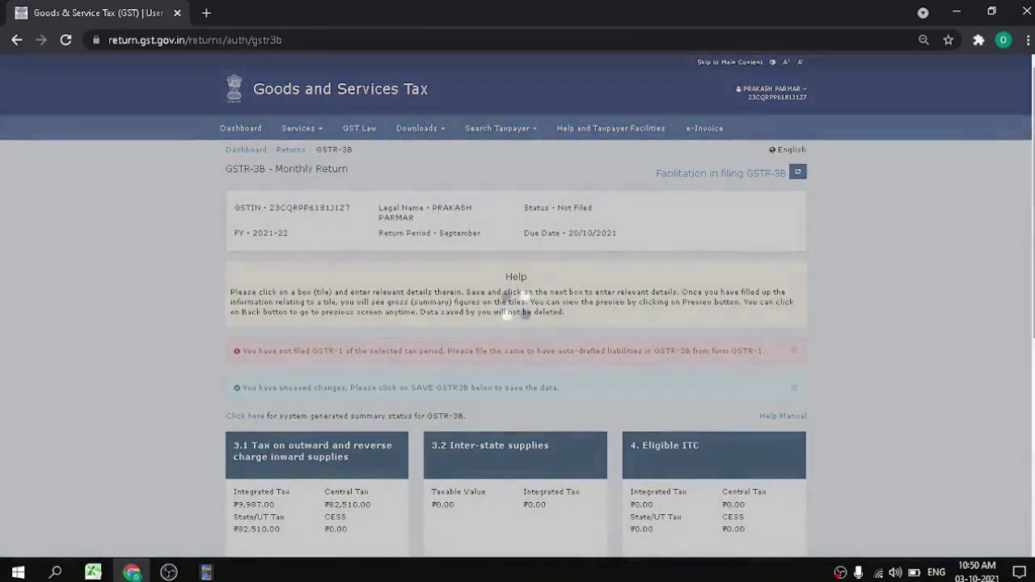
# Open 3.2 Inter-state supplies and set the place of supply for unregistered persons to 24 - Gujarat
pyautogui.scroll(-3, 516, 324)
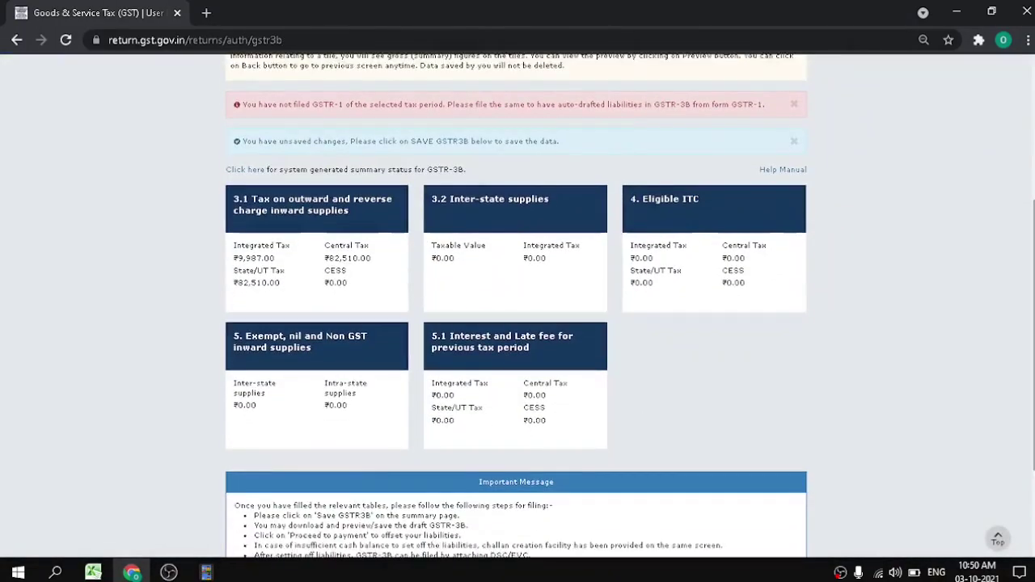
pyautogui.click(519, 226)
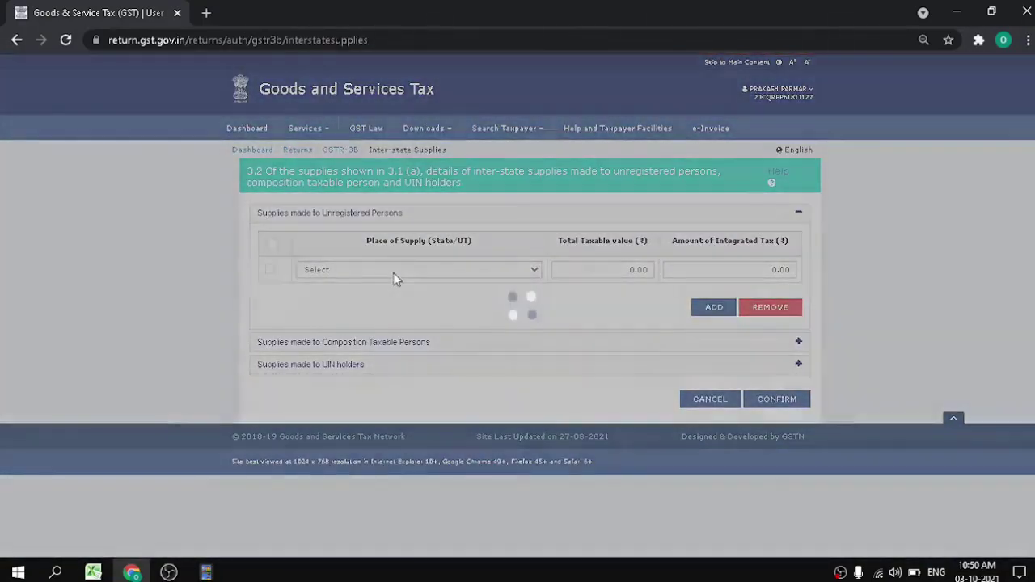
pyautogui.click(393, 274)
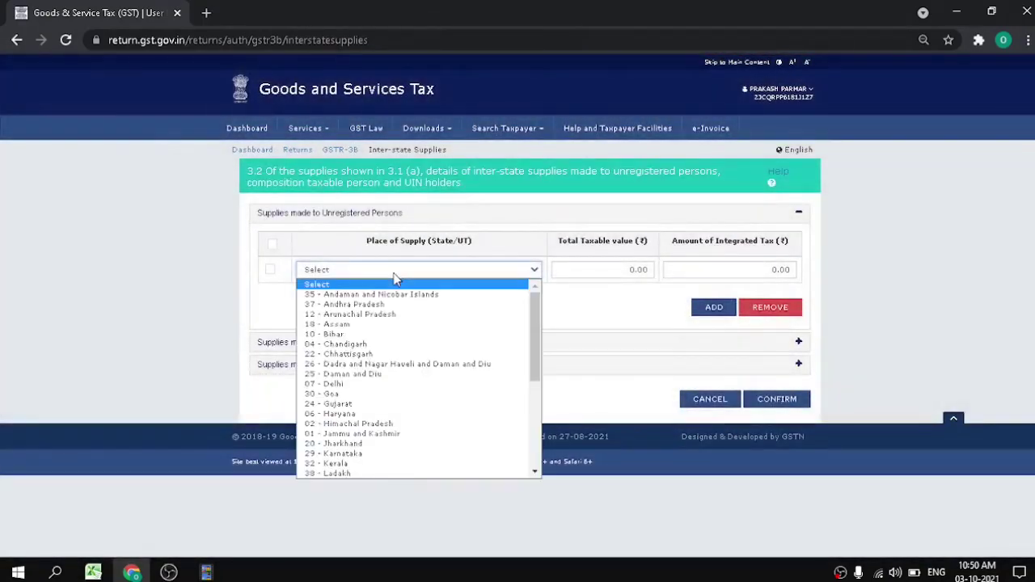
pyautogui.press('Down')
pyautogui.press('Down')
pyautogui.press('Down')
pyautogui.press('Down')
pyautogui.press('Down')
pyautogui.press('Down')
pyautogui.press('Down')
pyautogui.press('Down')
pyautogui.press('Down')
pyautogui.press('Down')
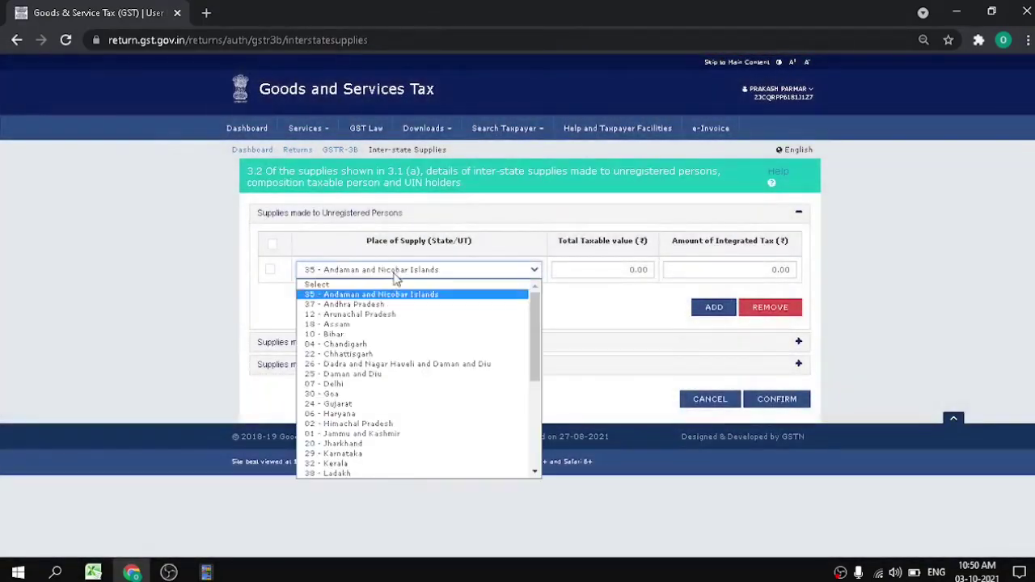
pyautogui.press('Down')
pyautogui.press('Down')
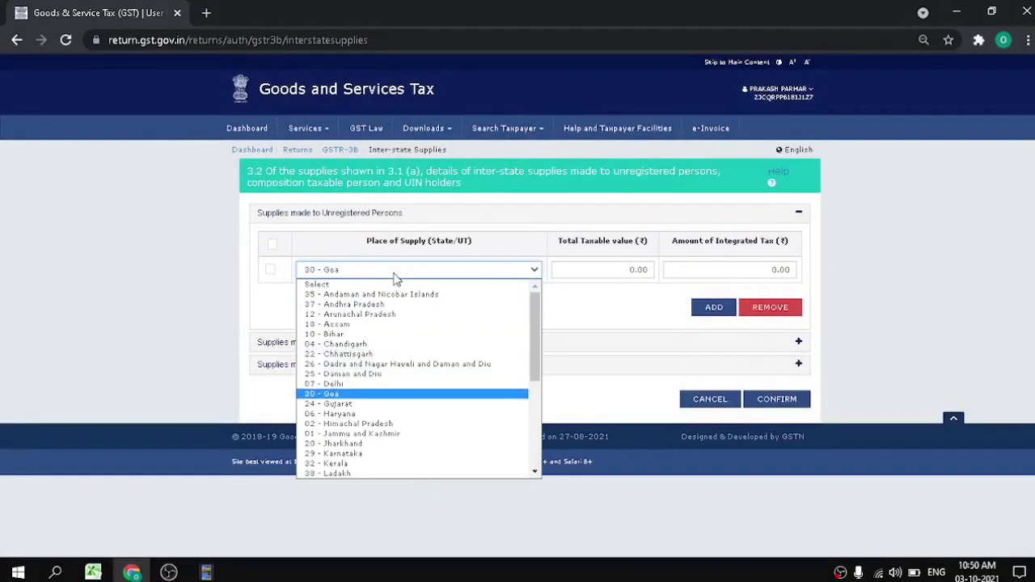
pyautogui.press('Return')
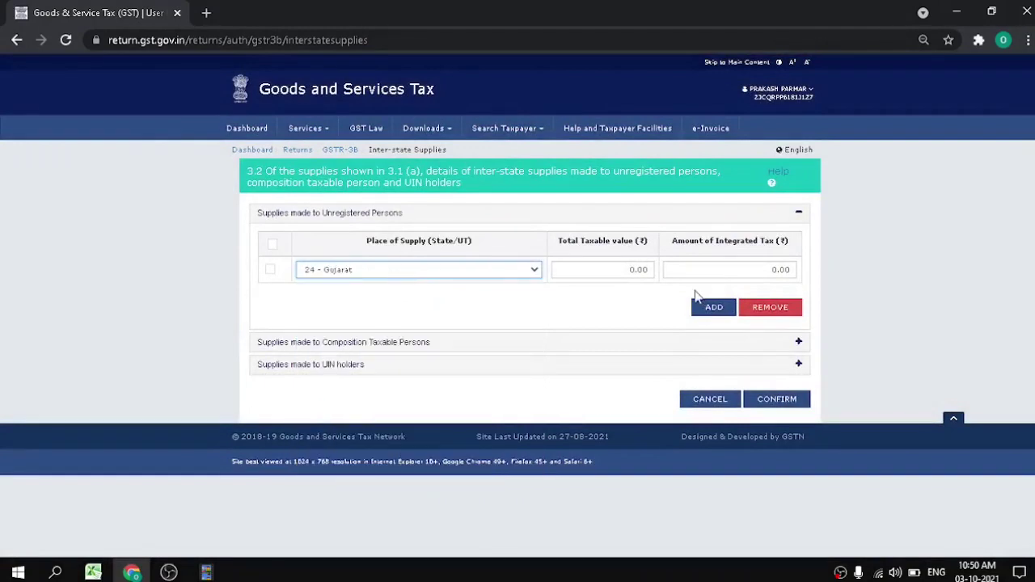
# Enter a total taxable value of 82210 and integrated tax of 9257 for the Gujarat supplies, and confirm table 3.2
pyautogui.click(632, 268)
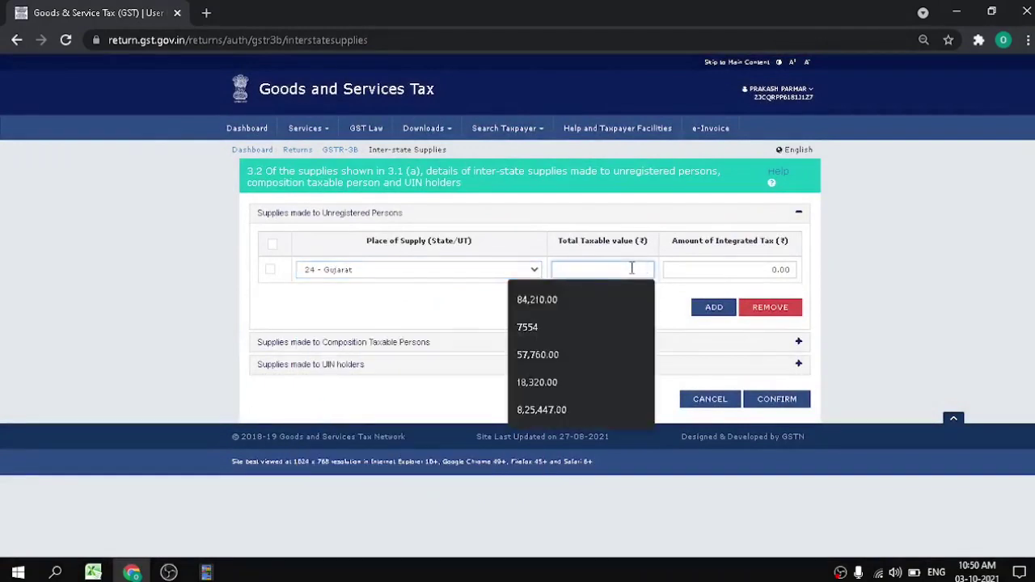
pyautogui.write('82210')
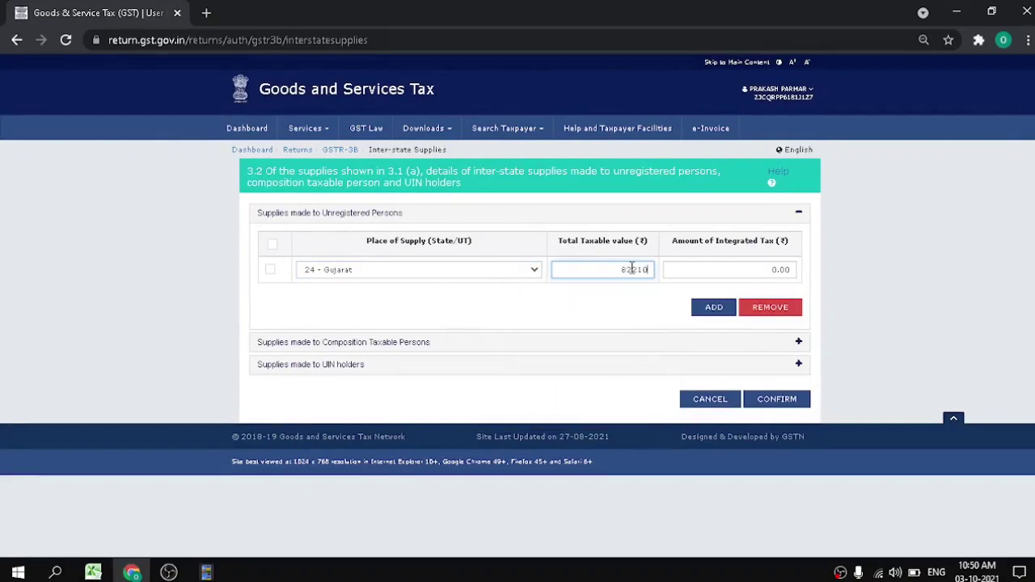
pyautogui.press('Tab')
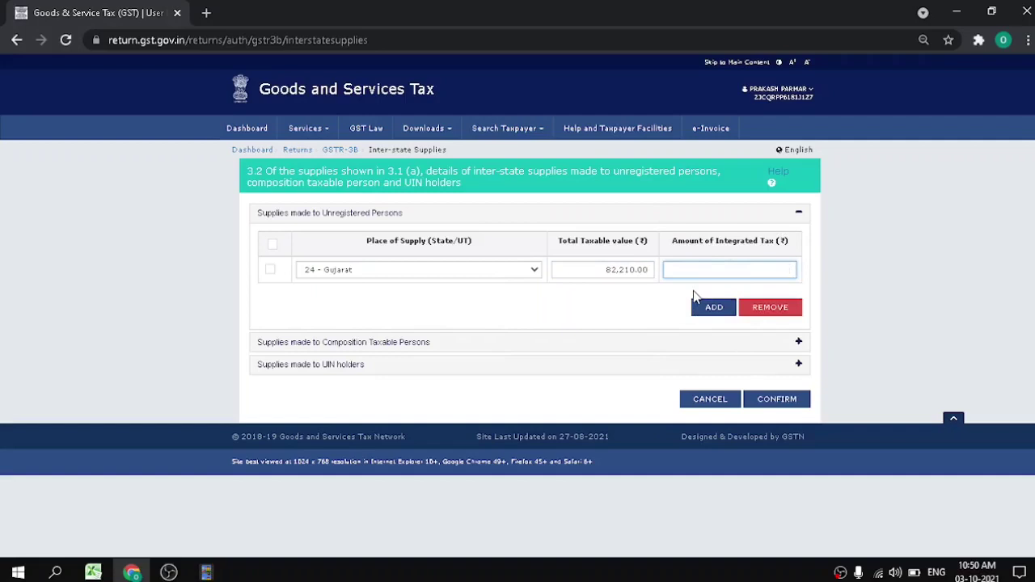
pyautogui.write('9257')
pyautogui.click(774, 401)
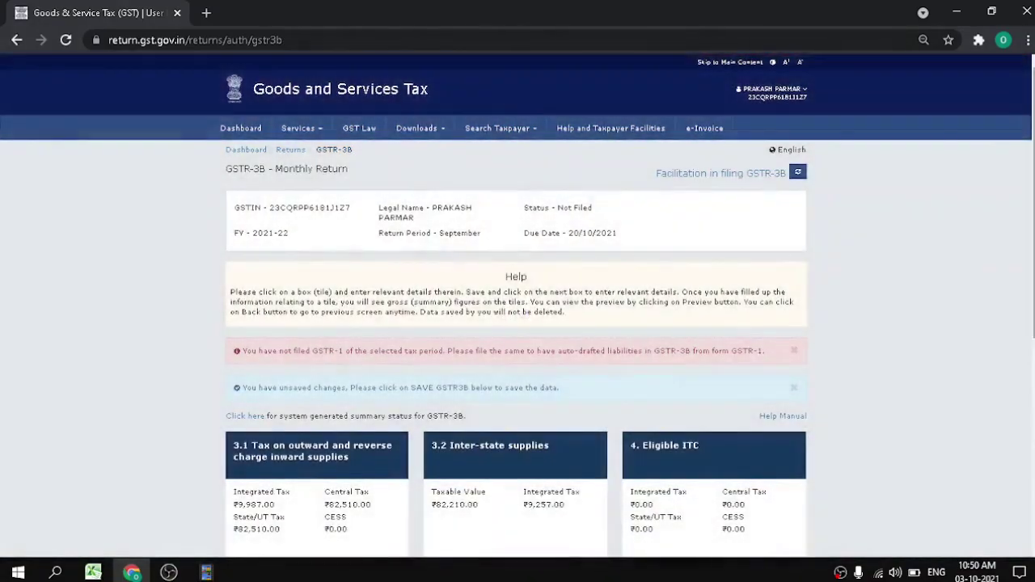
pyautogui.moveTo(1032, 202); pyautogui.dragTo(1033, 321)
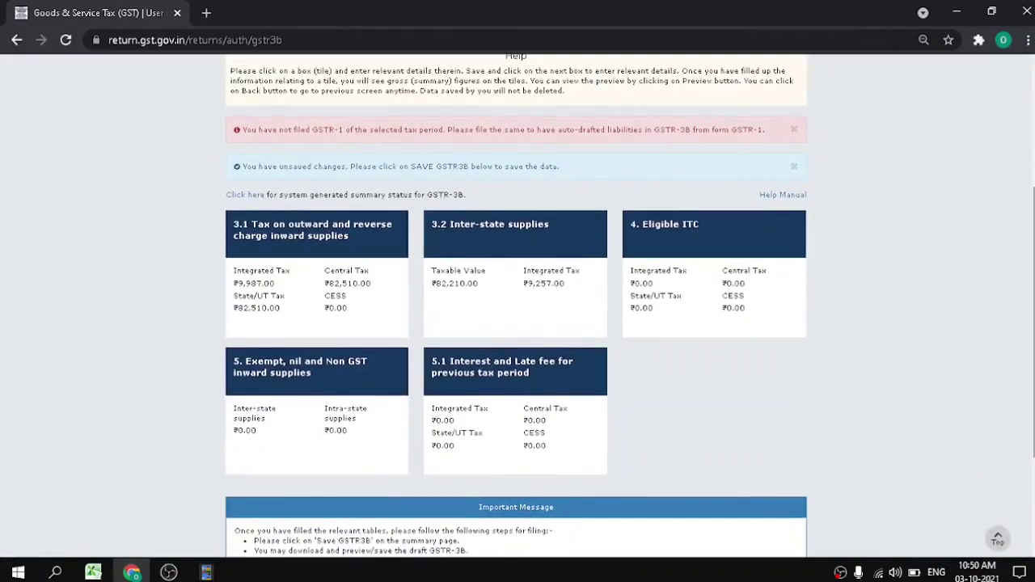
# Open 4. Eligible ITC and examine the ITC Available rows for imports, reverse charge inward supplies and supplies from ISD
pyautogui.click(683, 230)
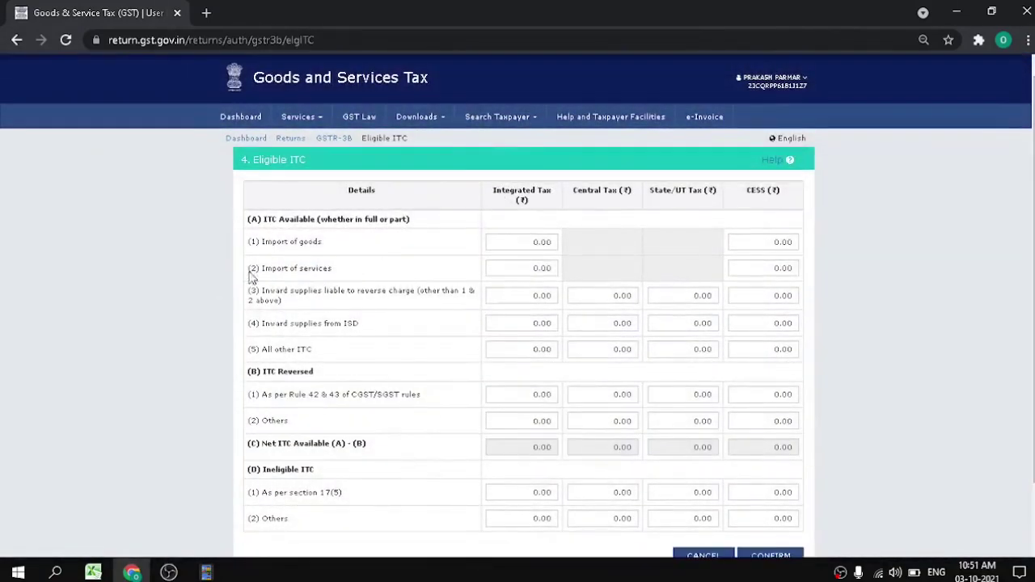
pyautogui.moveTo(328, 247); pyautogui.dragTo(251, 264)
pyautogui.moveTo(259, 300); pyautogui.dragTo(287, 310)
pyautogui.moveTo(268, 327); pyautogui.dragTo(342, 325)
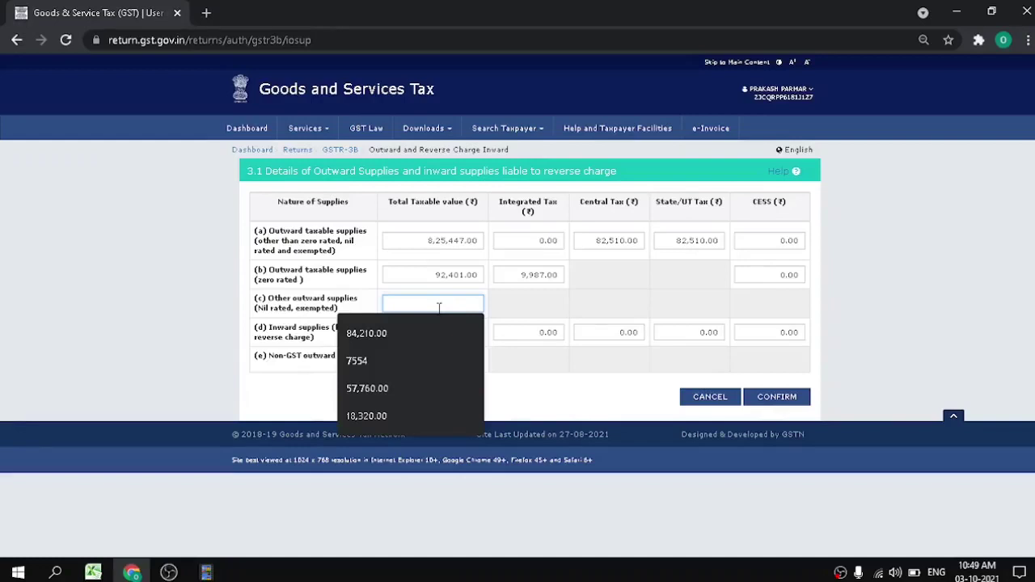
# In table 3.1, enter 89754 as the taxable value of nil rated, exempted outward supplies and confirm the table
pyautogui.write('89754')
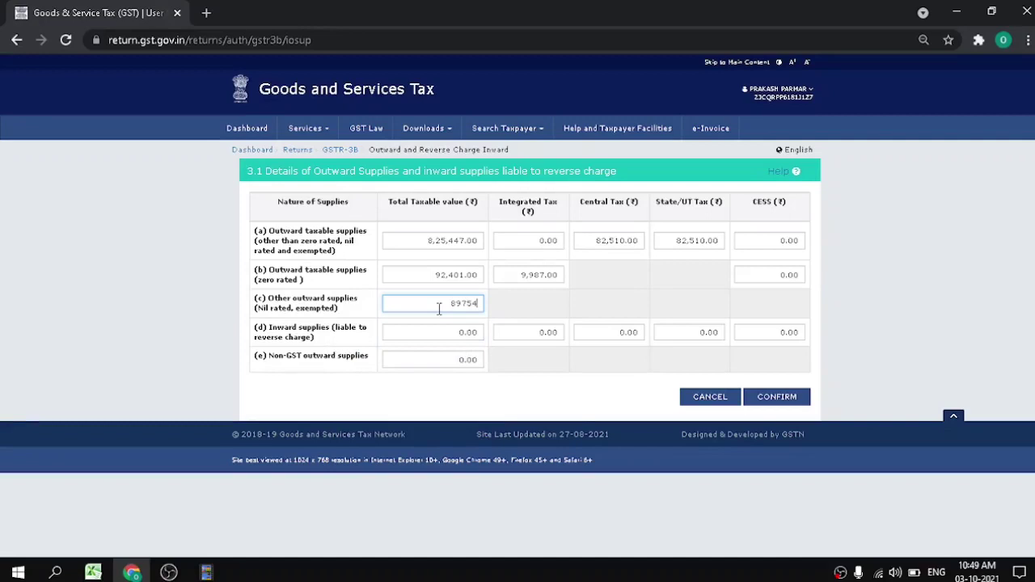
pyautogui.press('Tab')
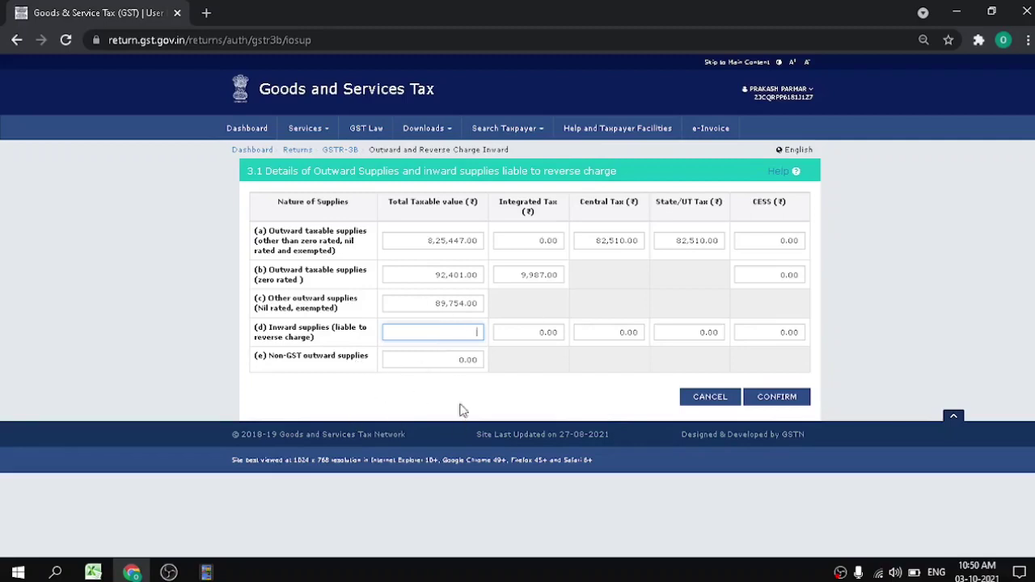
pyautogui.click(774, 396)
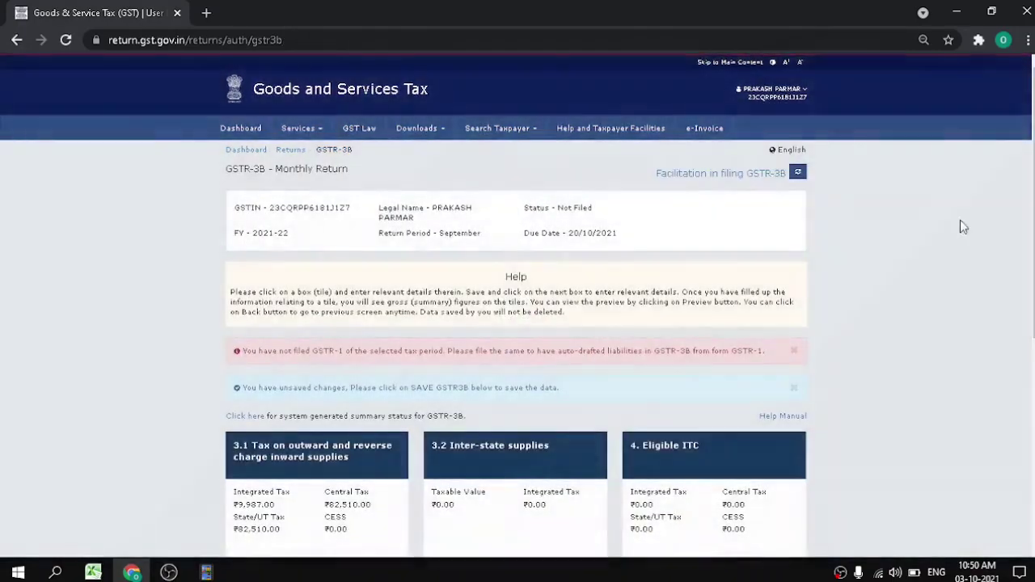
# Open 3.2 Inter-state supplies and set the place of supply for unregistered persons to 24 - Gujarat
pyautogui.scroll(-3, 517, 307)
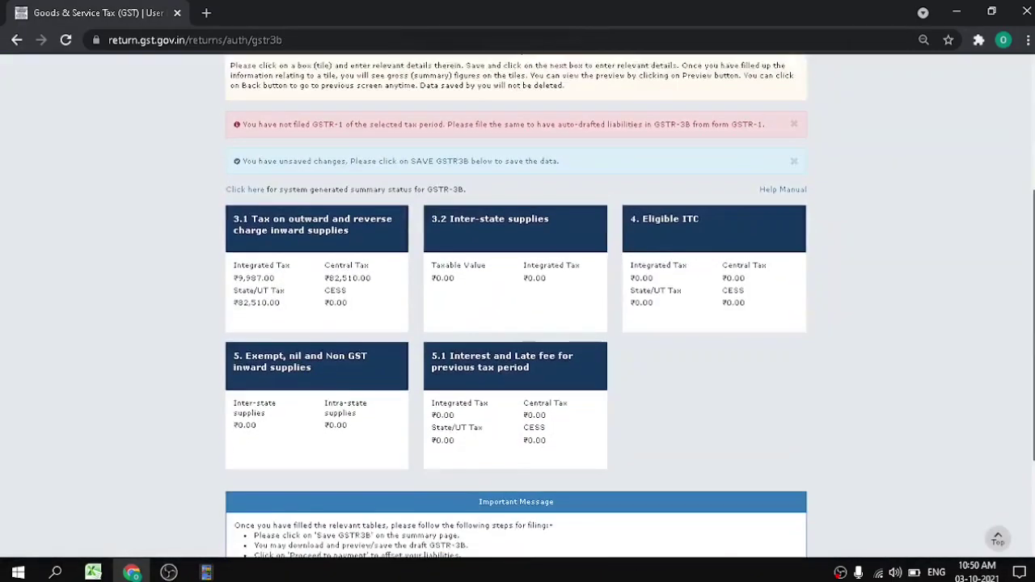
pyautogui.click(518, 225)
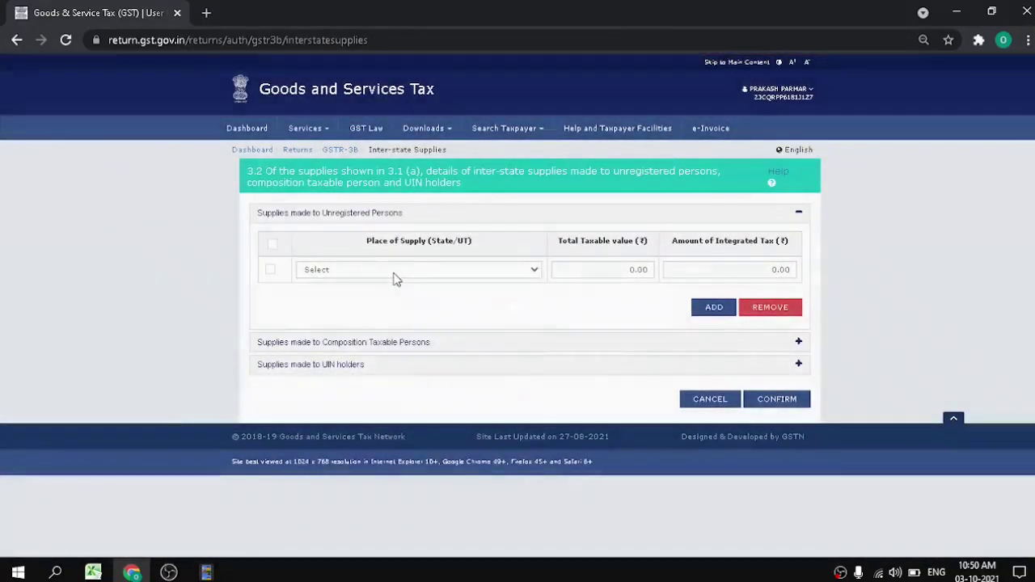
pyautogui.click(394, 274)
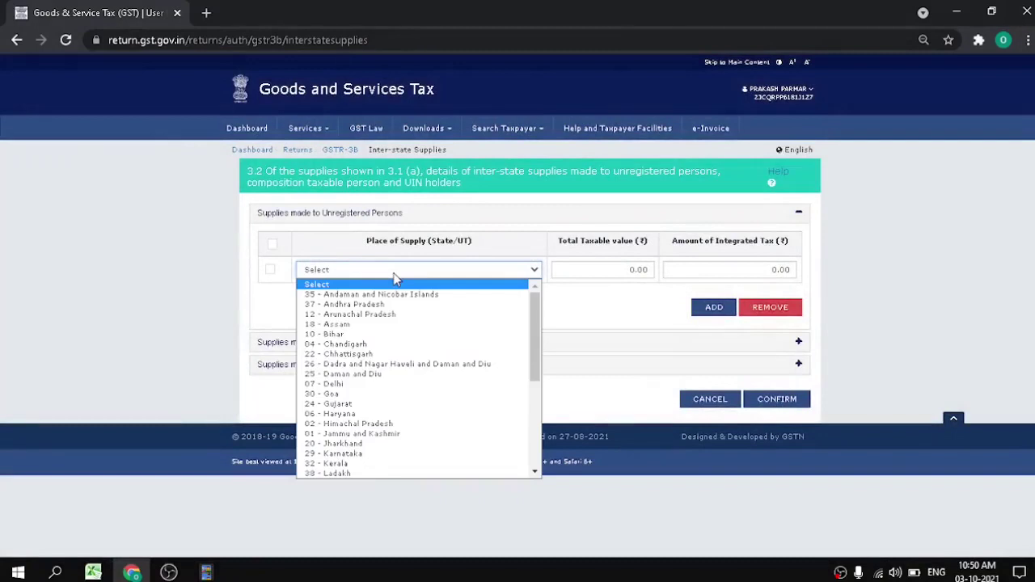
pyautogui.press('Down')
pyautogui.press('Down')
pyautogui.press('Down')
pyautogui.press('Down')
pyautogui.press('Down')
pyautogui.press('Down')
pyautogui.press('Down')
pyautogui.press('Down')
pyautogui.press('Down')
pyautogui.press('Down')
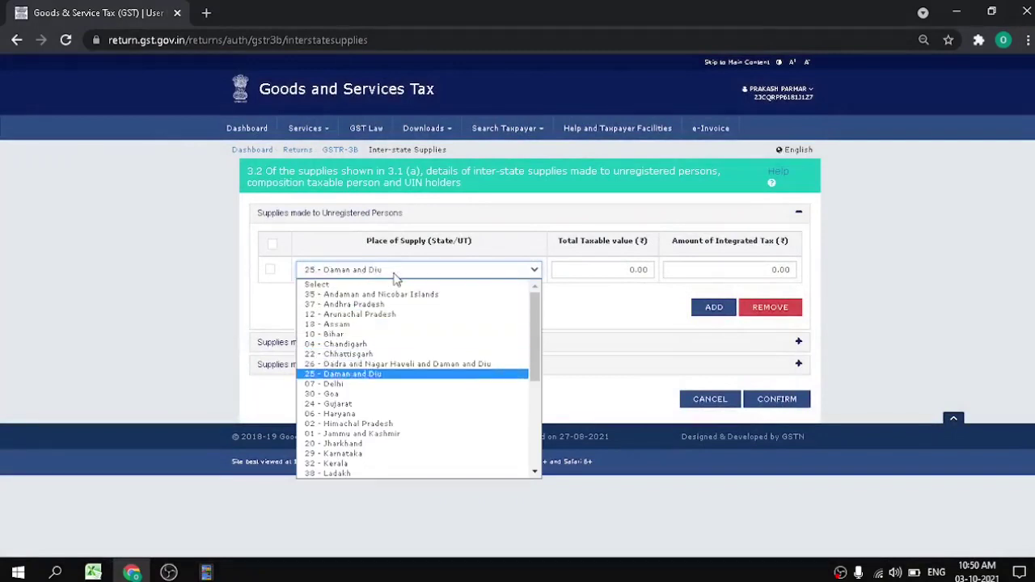
pyautogui.press('Down')
pyautogui.press('Down')
pyautogui.press('Return')
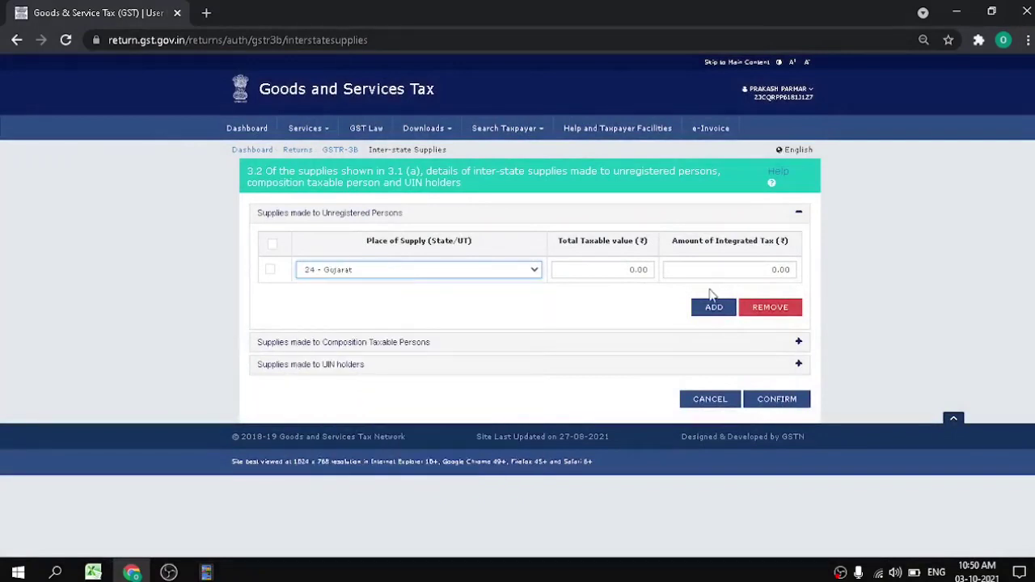
# For the Gujarat supplies, enter a total taxable value of 82210 and integrated tax of 9257, and confirm table 3.2
pyautogui.click(631, 269)
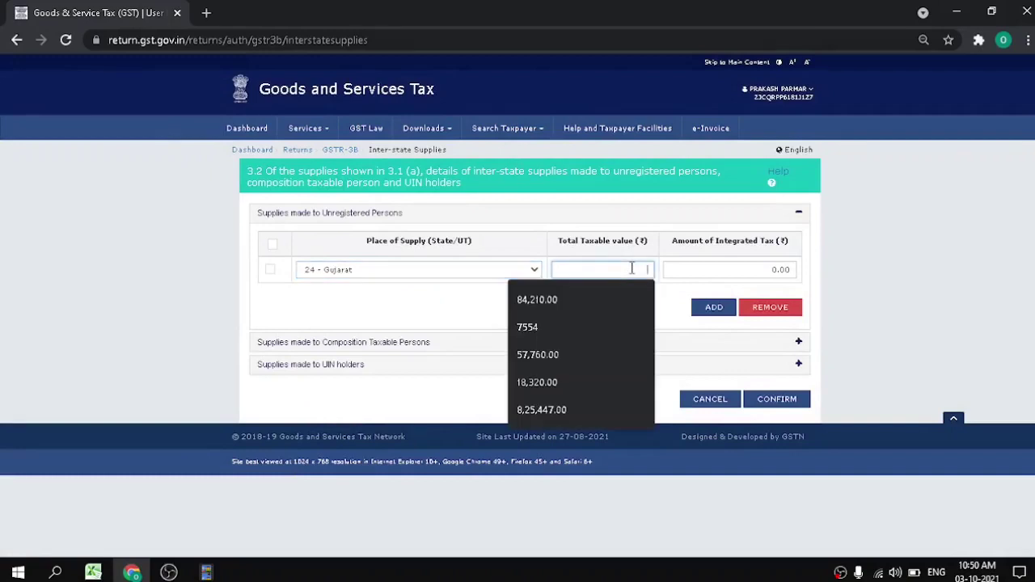
pyautogui.write('82')
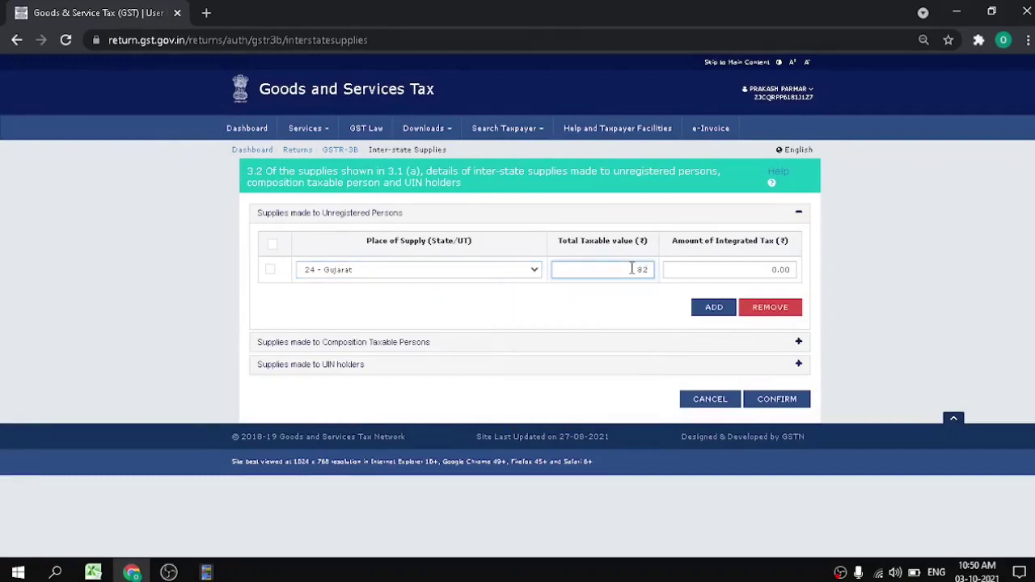
pyautogui.write('210')
pyautogui.press('Tab')
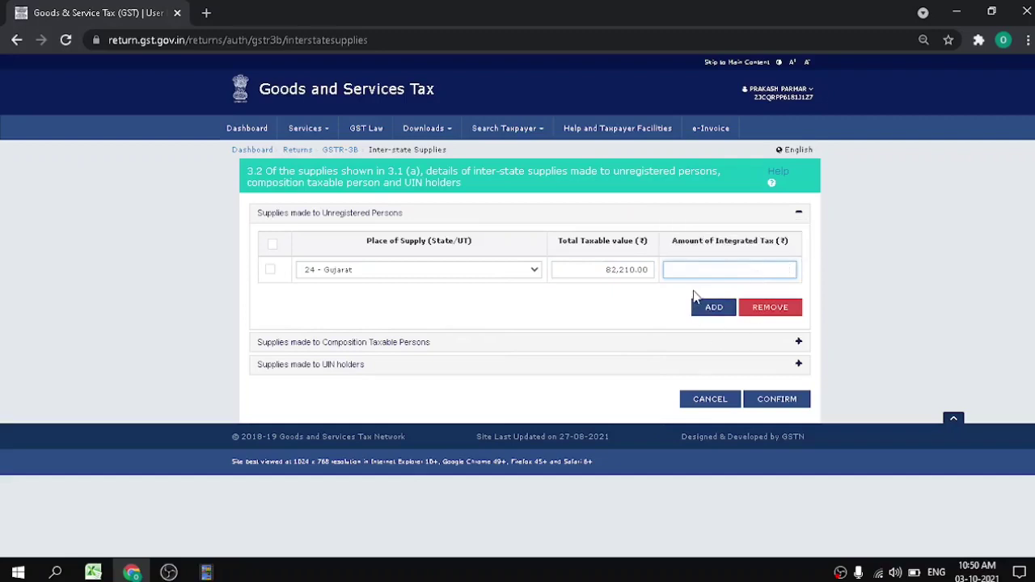
pyautogui.write('9257')
pyautogui.click(774, 402)
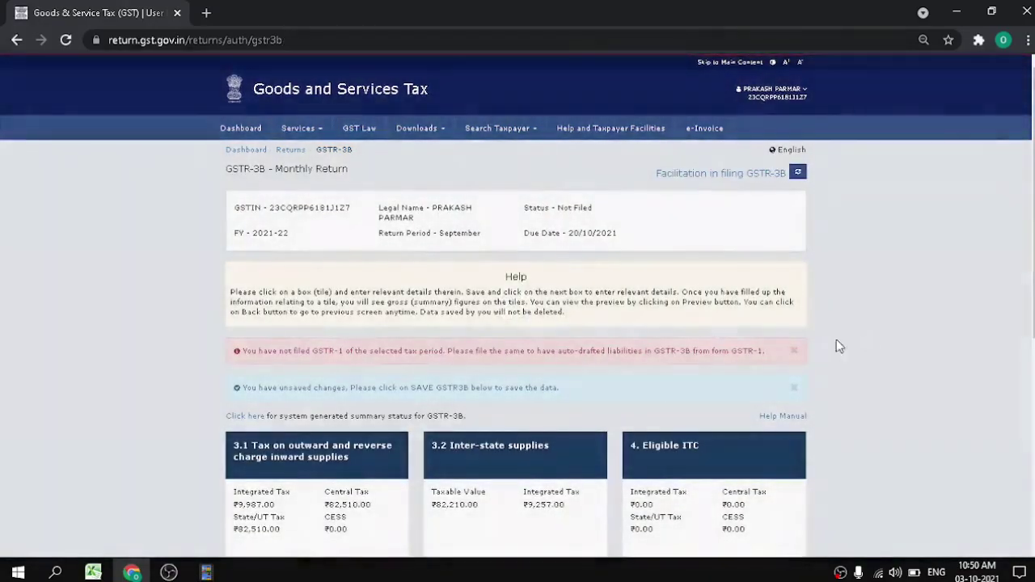
# Open 4. Eligible ITC and review the ITC Available rows from import of goods through All other ITC
pyautogui.scroll(-2, 1010, 219)
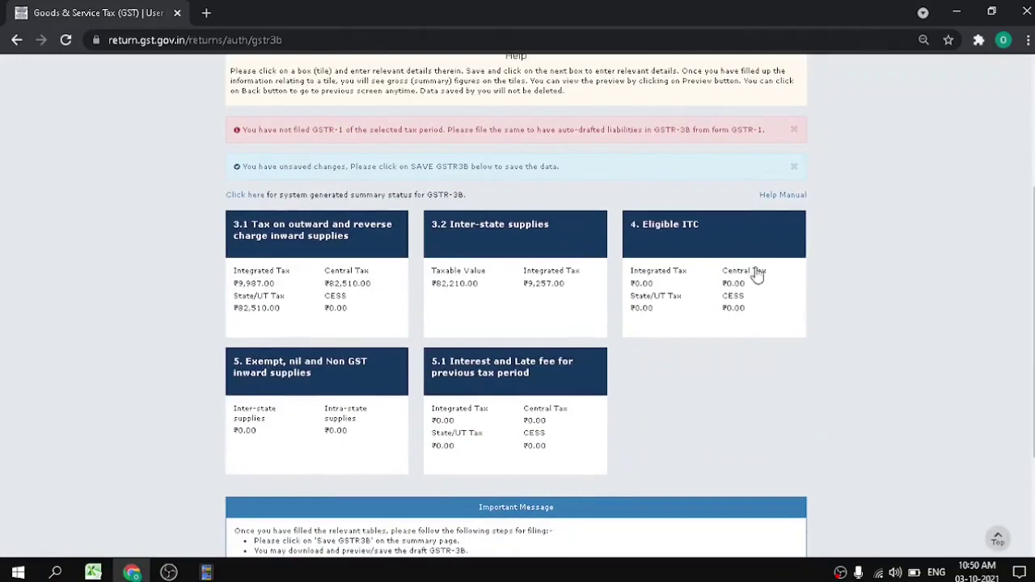
pyautogui.click(683, 226)
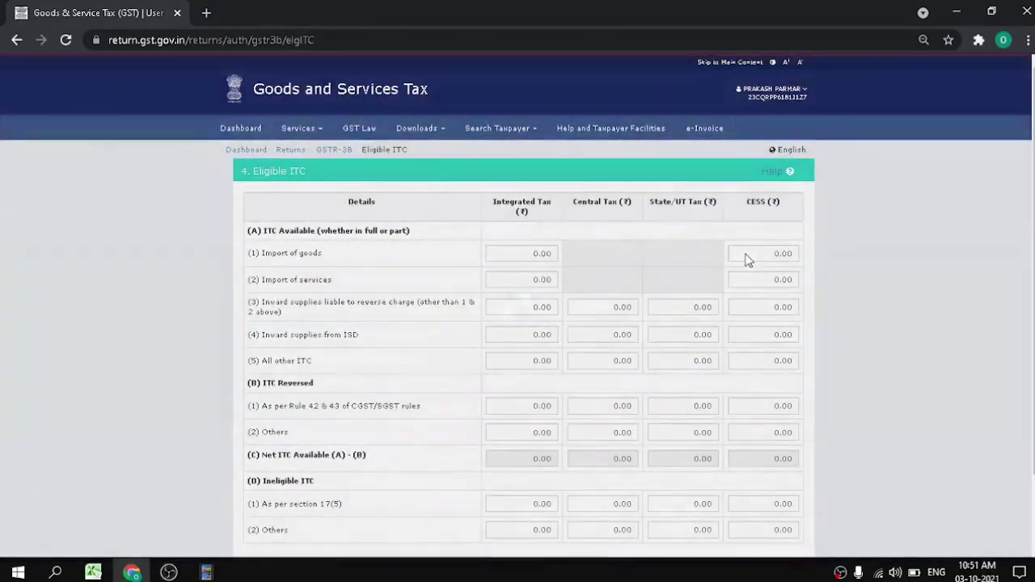
pyautogui.scroll(-1, 547, 196)
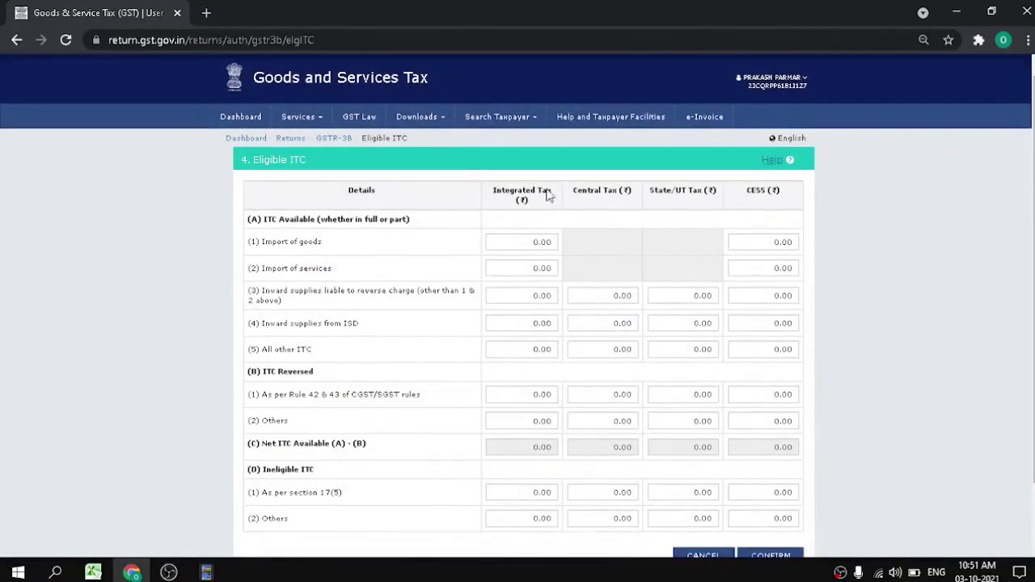
pyautogui.moveTo(326, 243); pyautogui.dragTo(251, 265)
pyautogui.moveTo(264, 301); pyautogui.dragTo(287, 310)
pyautogui.moveTo(261, 323); pyautogui.dragTo(338, 322)
pyautogui.moveTo(262, 349); pyautogui.dragTo(339, 348)
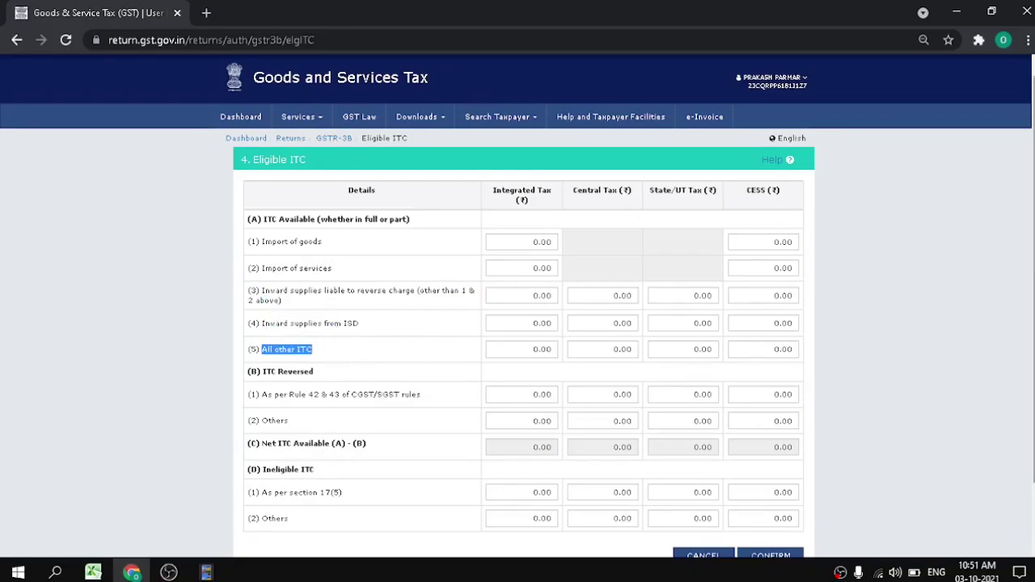
pyautogui.scroll(-1, 517, 323)
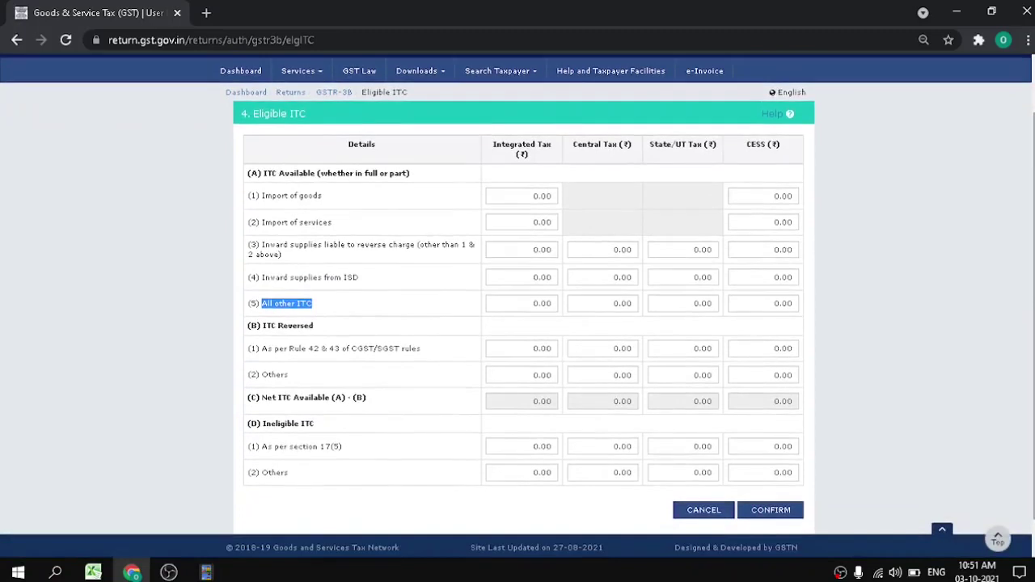